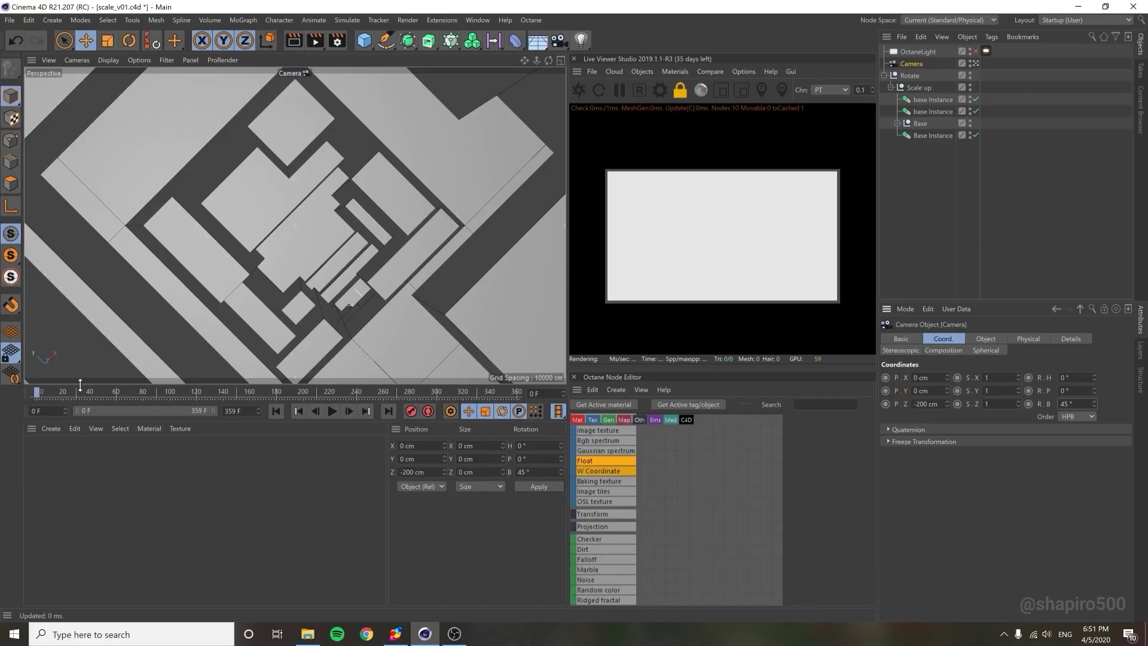
Scrub the timeline to the late frames so Octane renders a closer view of the stacked cubes
left_click_drag(52, 389, 494, 410)
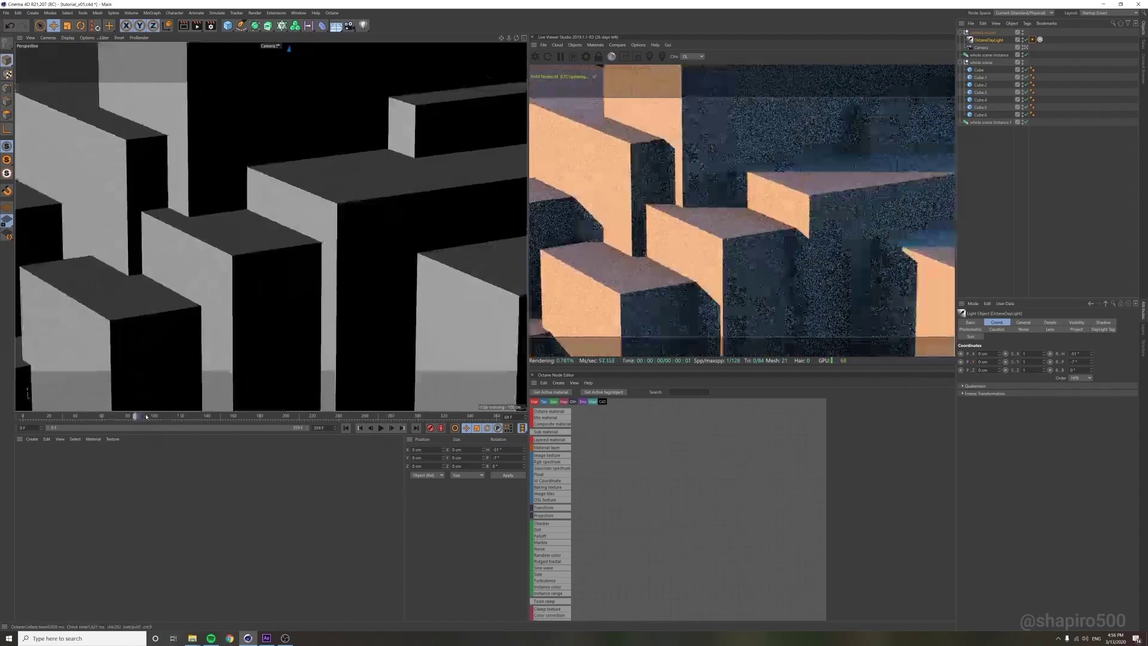
left_click_drag(222, 416, 423, 408)
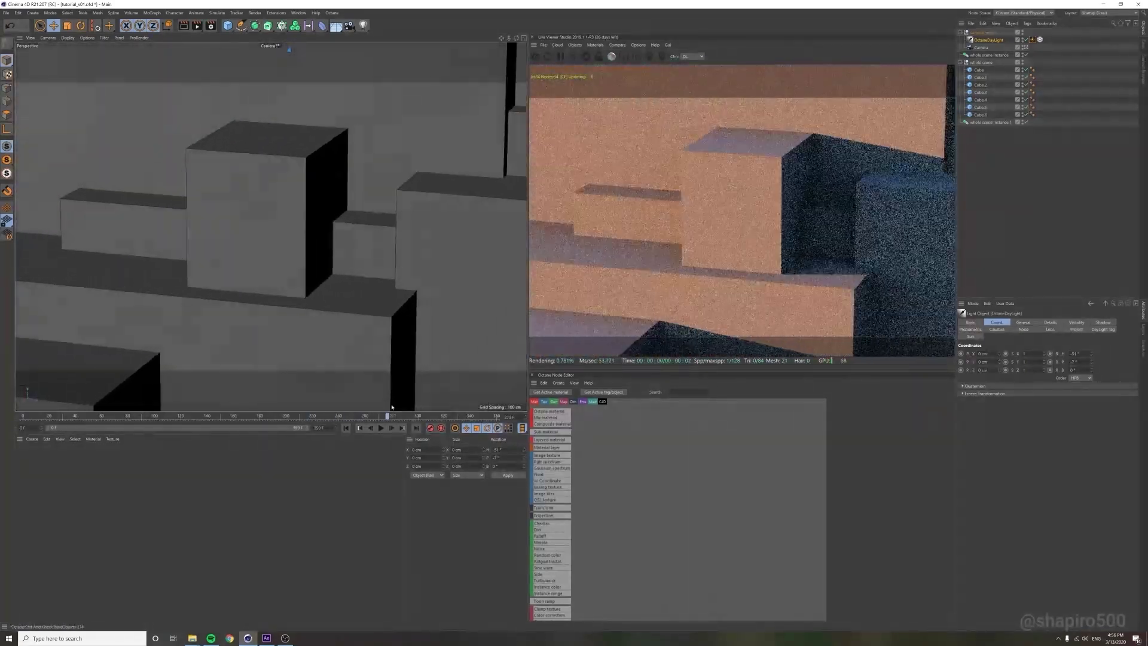